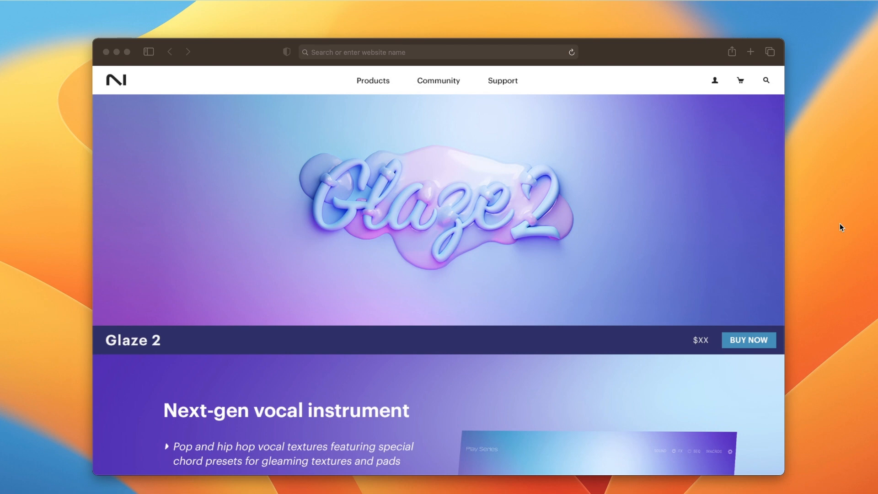
- Read through the Glaze 2 product page from the feature list to the chord progressions section
scroll(688, 345, "down", 5)
scroll(688, 344, "down", 1)
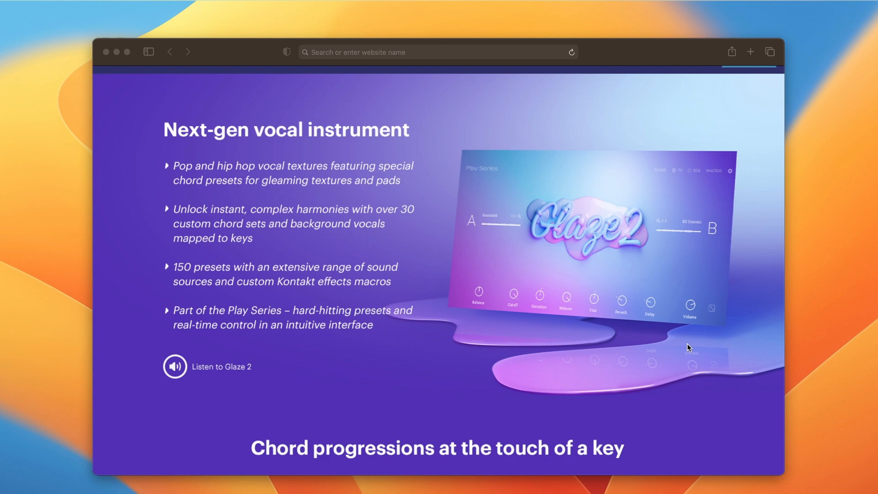
scroll(687, 344, "down", 10)
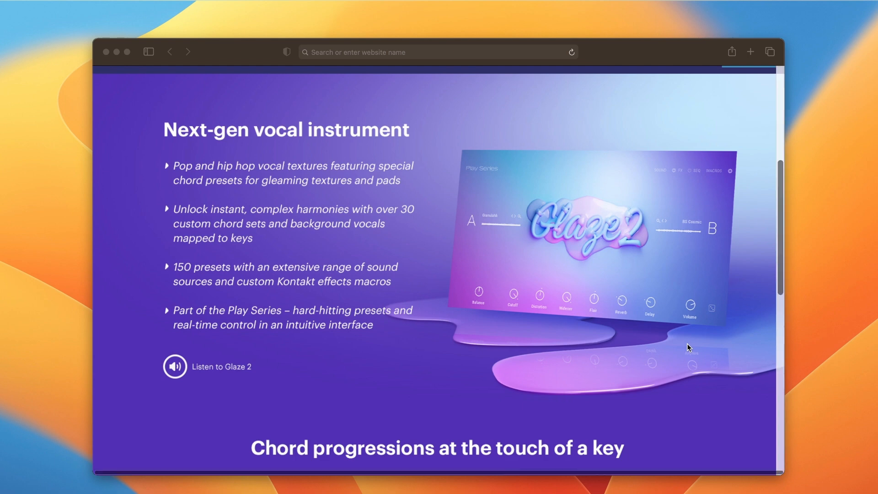
scroll(688, 348, "down", 1)
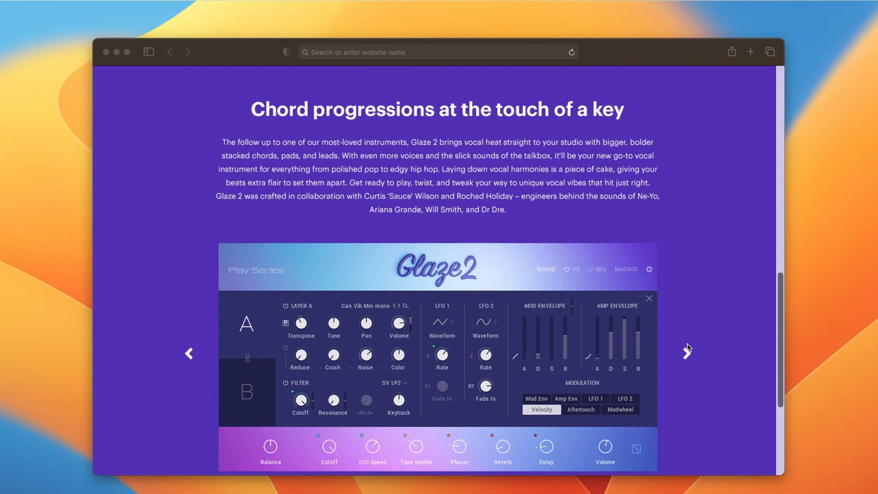
scroll(688, 347, "down", 1)
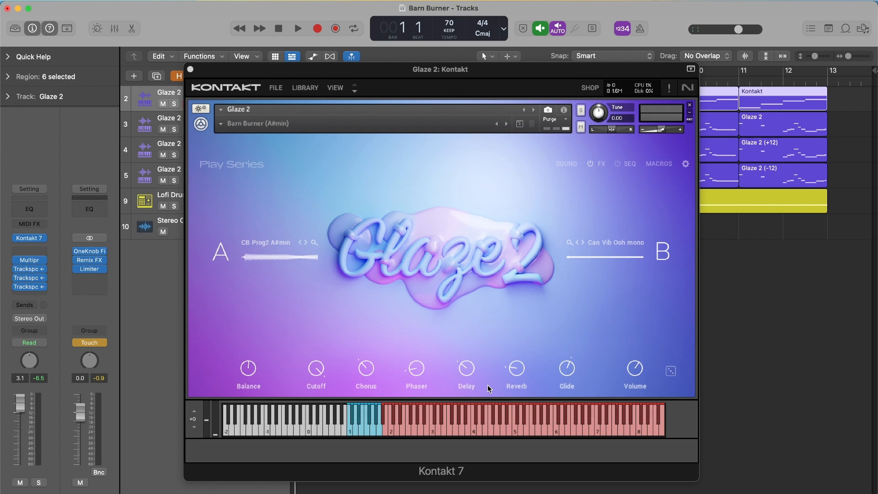
- View the instrument's FX, sequencer, macro and sound editor pages in turn, then return to its main page
left_click(601, 164)
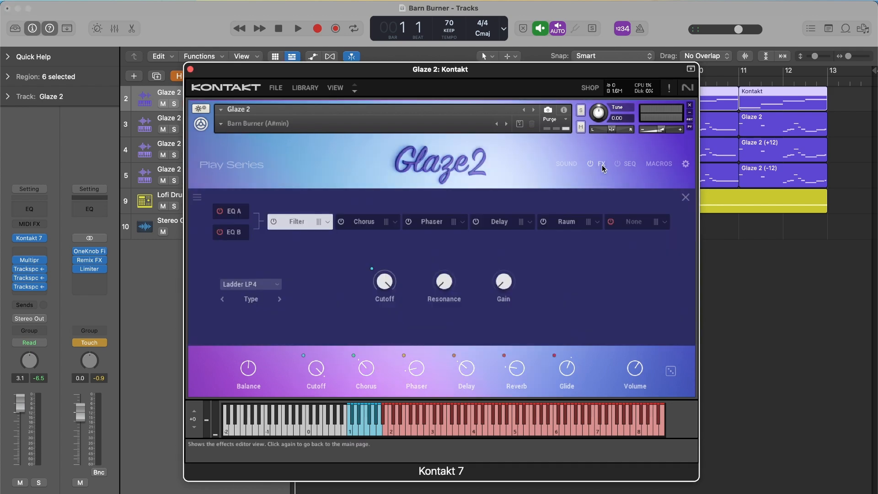
left_click(636, 168)
left_click(655, 166)
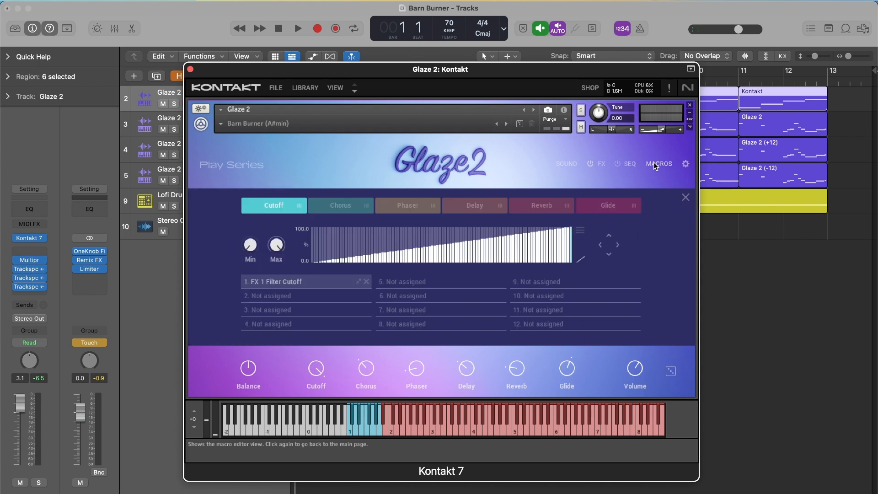
left_click(565, 163)
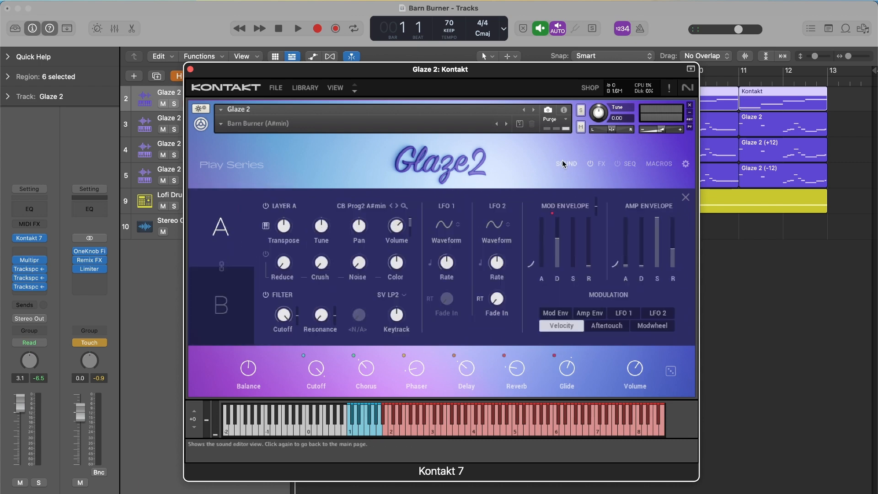
left_click(565, 163)
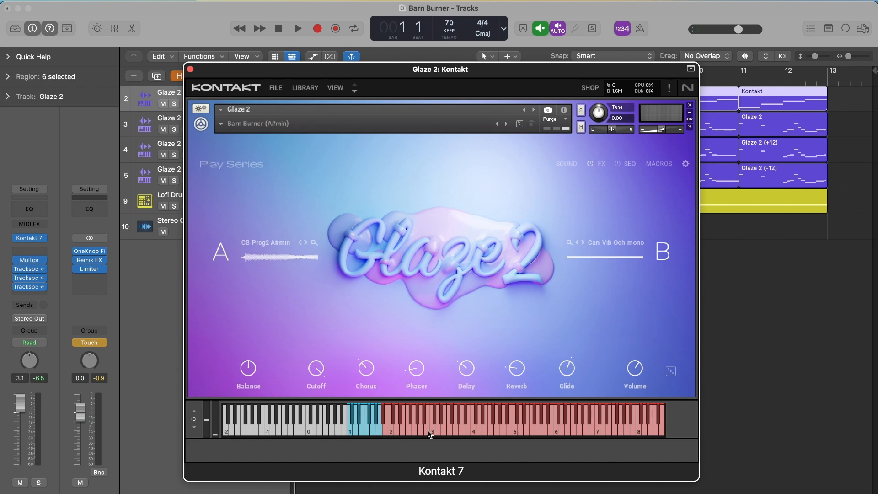
- Audition the lowest blue chord key on the Barn Burner preset's keyboard, then close the instrument window
left_click(351, 433)
left_click(350, 429)
key("super+w")
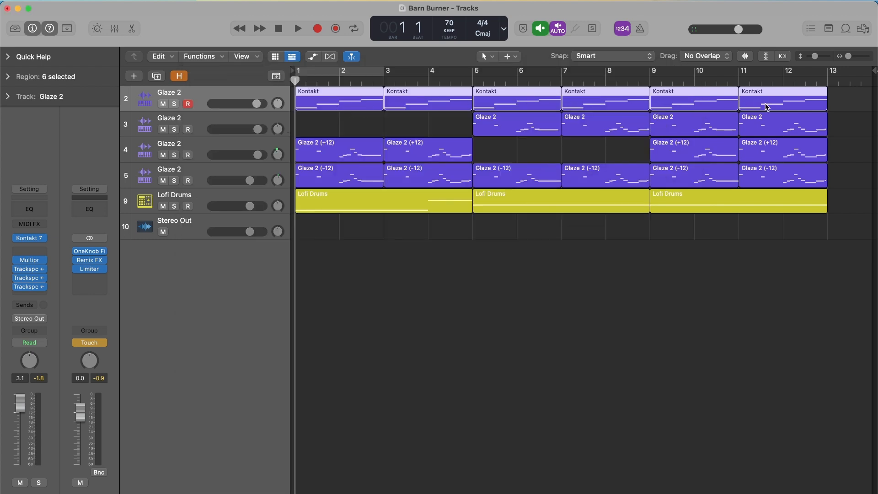
- Inspect track 3's Glaze 2 instrument with its plugin header hidden and the whole window in view, then close it
left_click(203, 125)
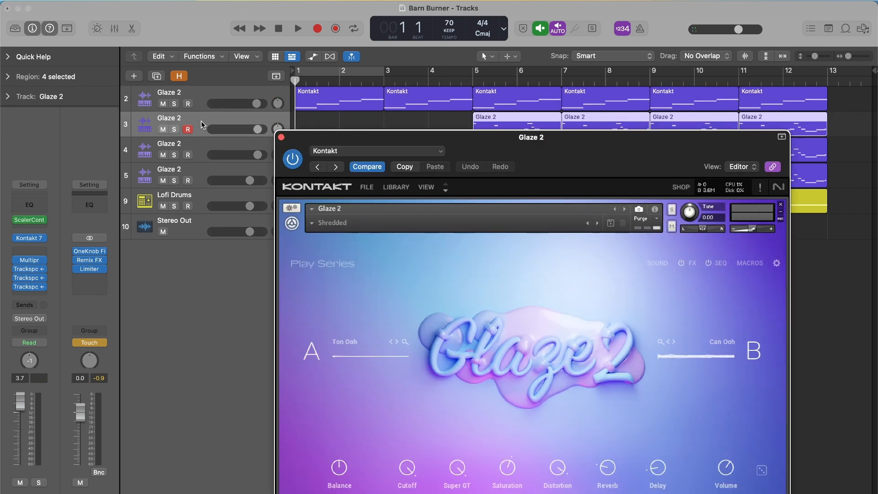
left_click(782, 138)
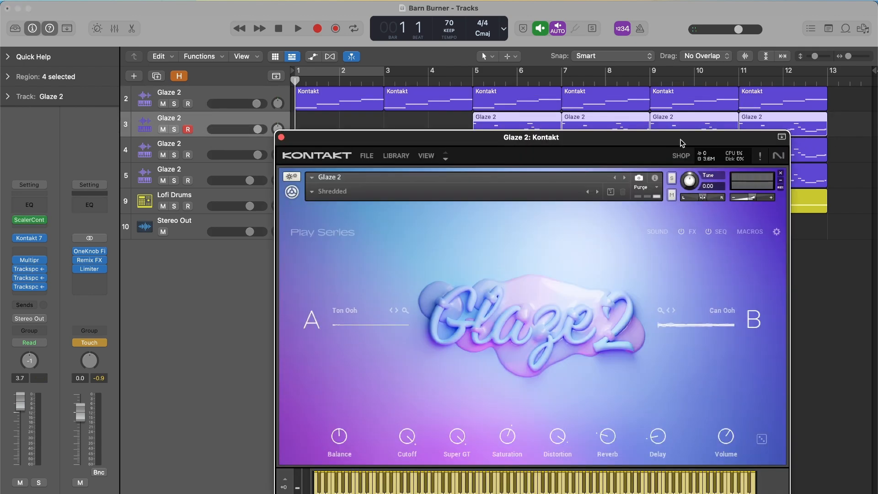
left_click_drag(682, 139, 585, 72)
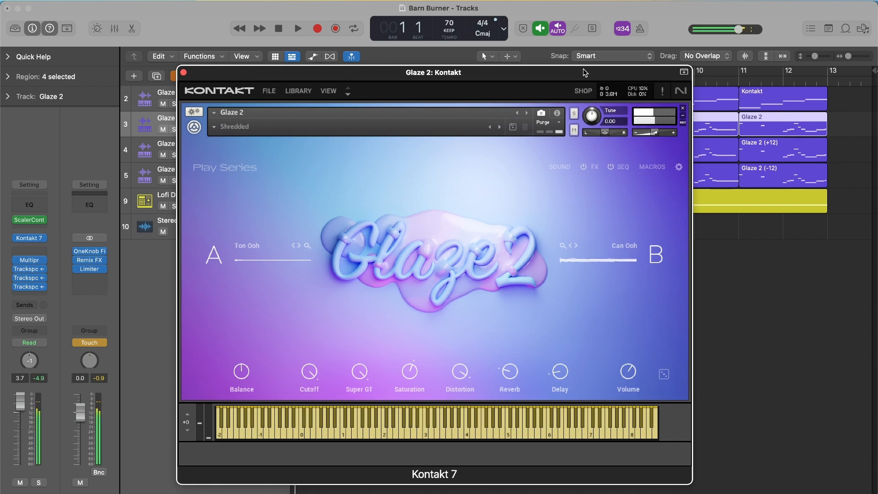
key("super+w")
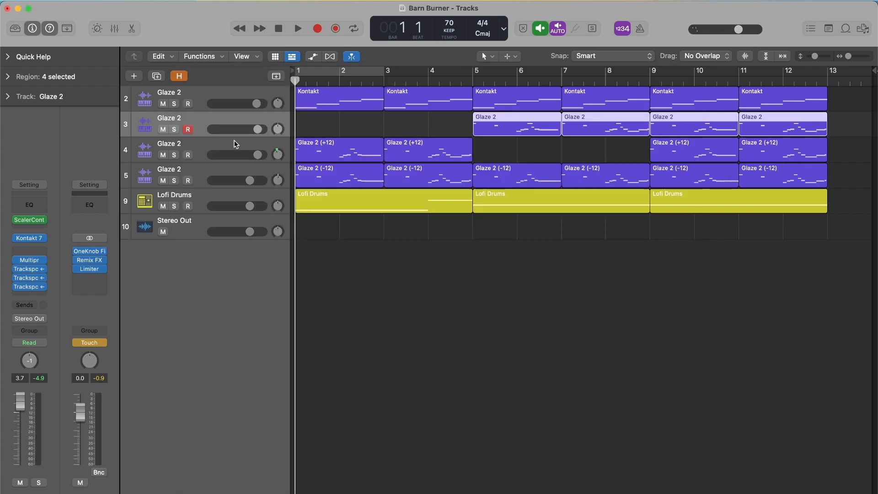
- Open track 4's Glaze 2 instrument, hide the plugin header, reposition it to show its keyboard, and close it
double_click(235, 143)
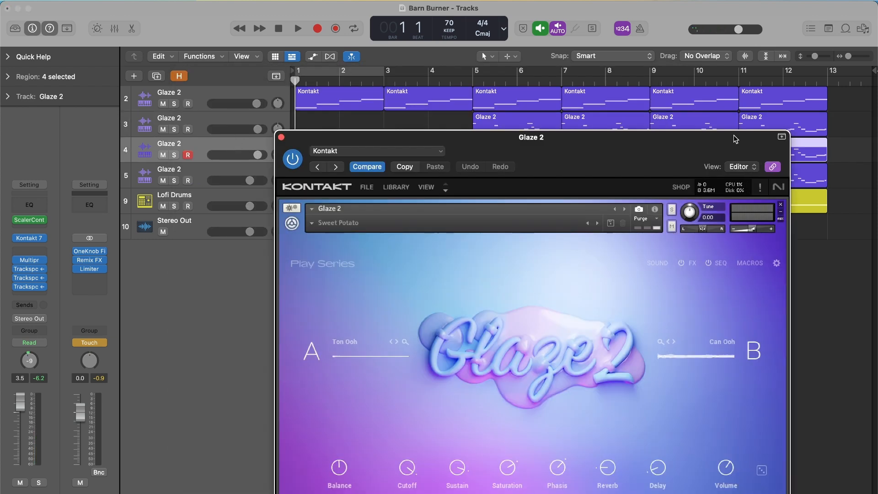
left_click(782, 137)
left_click_drag(712, 143, 612, 66)
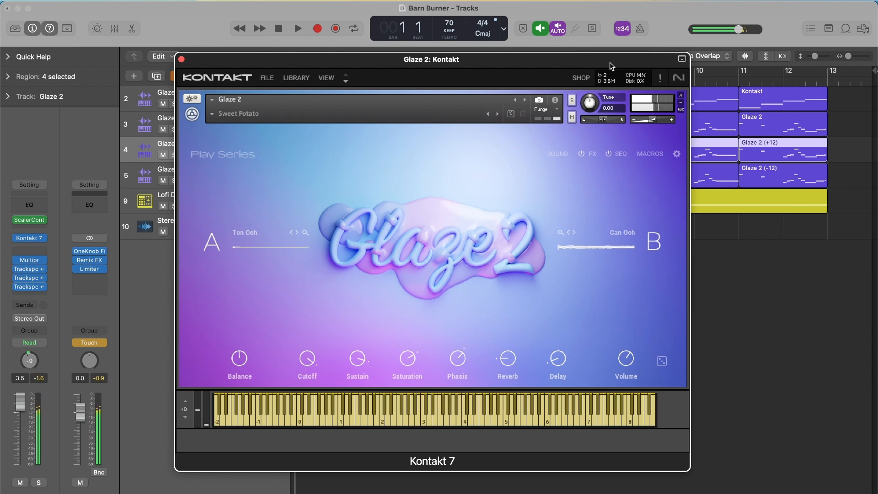
key("super+w")
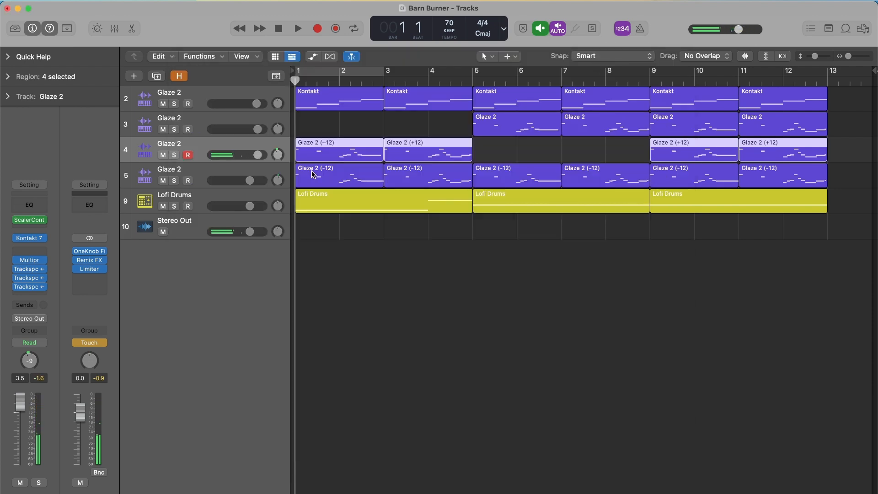
- Examine the Glaze 2 bass instrument on track 5 without its plugin header and fully in view, then close it
left_click(216, 172)
key("v")
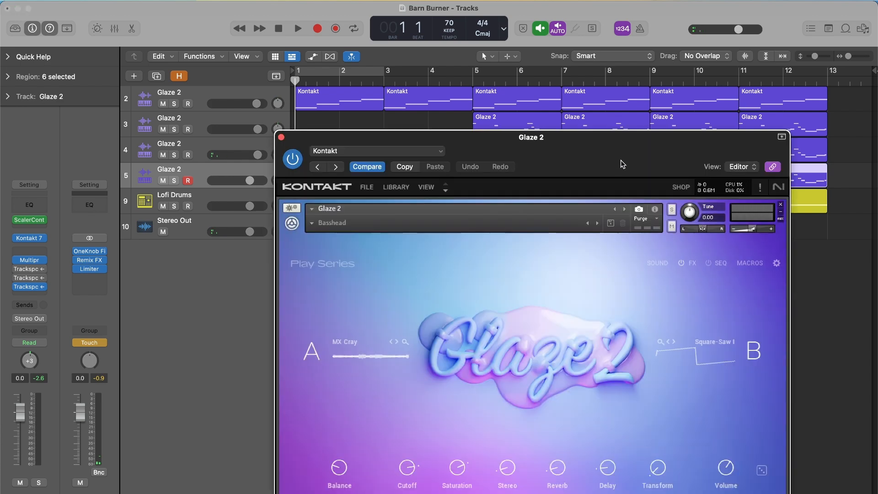
left_click(783, 137)
left_click_drag(719, 139, 626, 60)
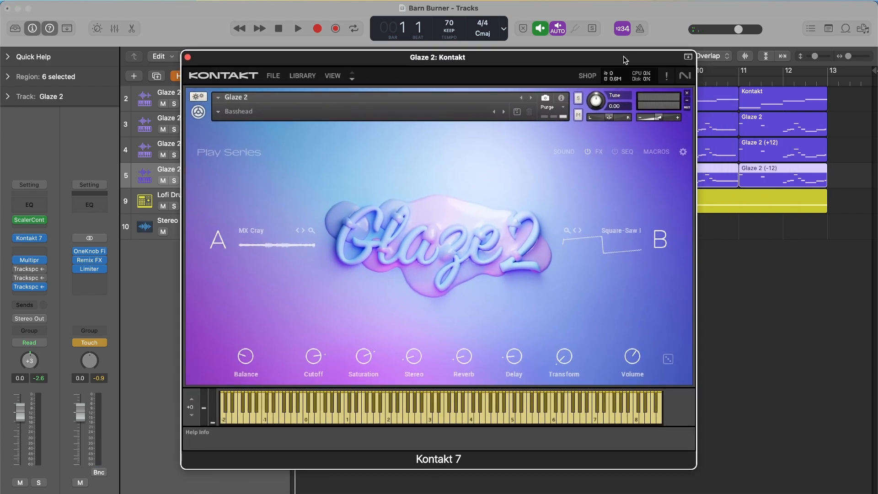
left_click(187, 58)
- Play the Barn Burner arrangement through from bar 1 and select track 2
key("space")
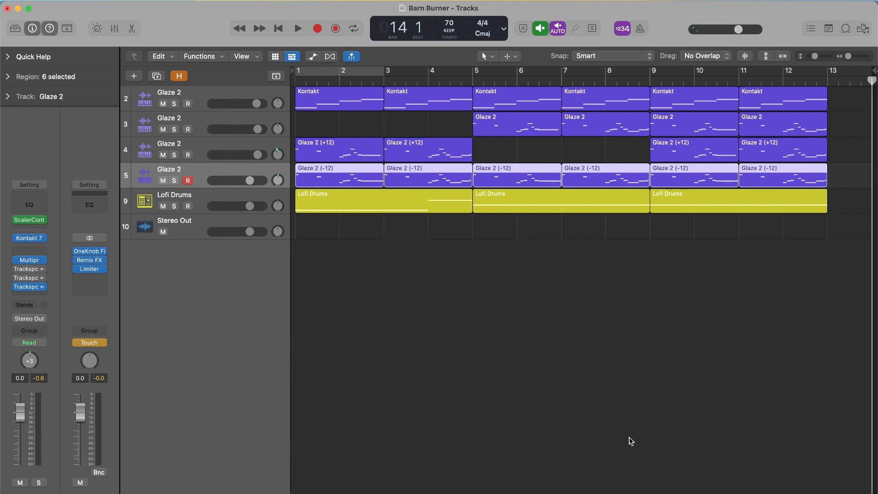
left_click(204, 96)
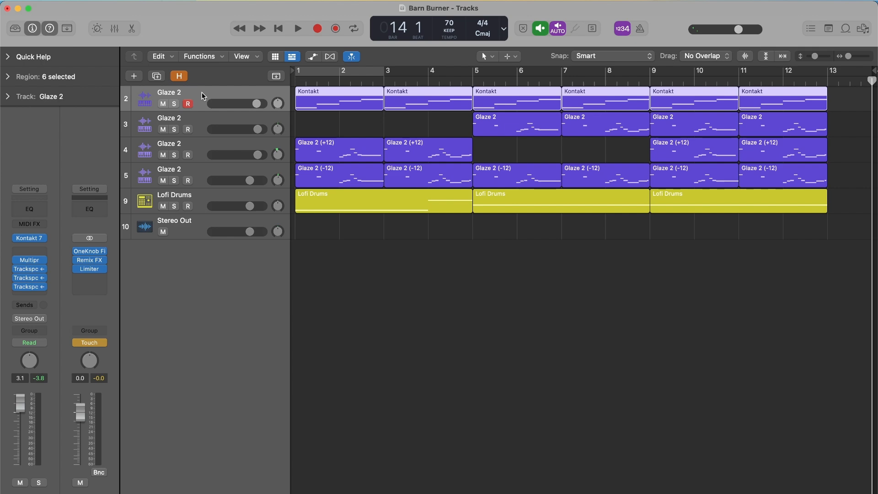
- Switch to the Moonpie project window and collapse its Quick Help section
key("ctrl+Up")
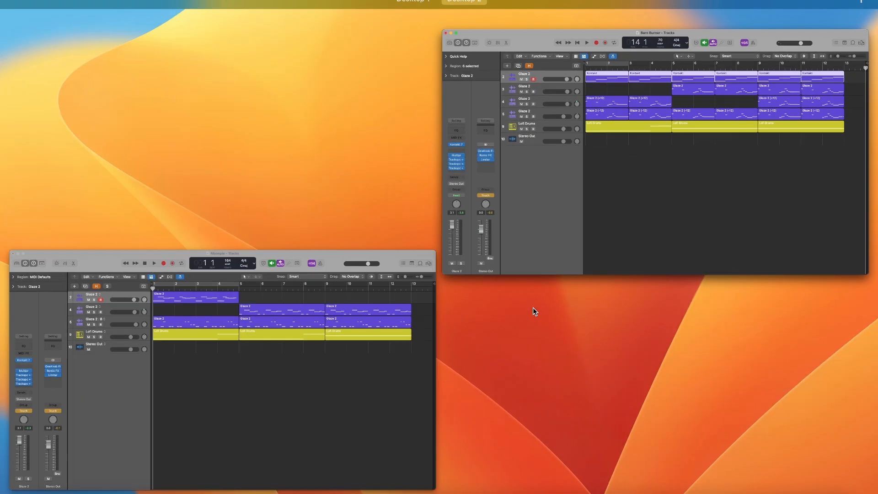
left_click(331, 350)
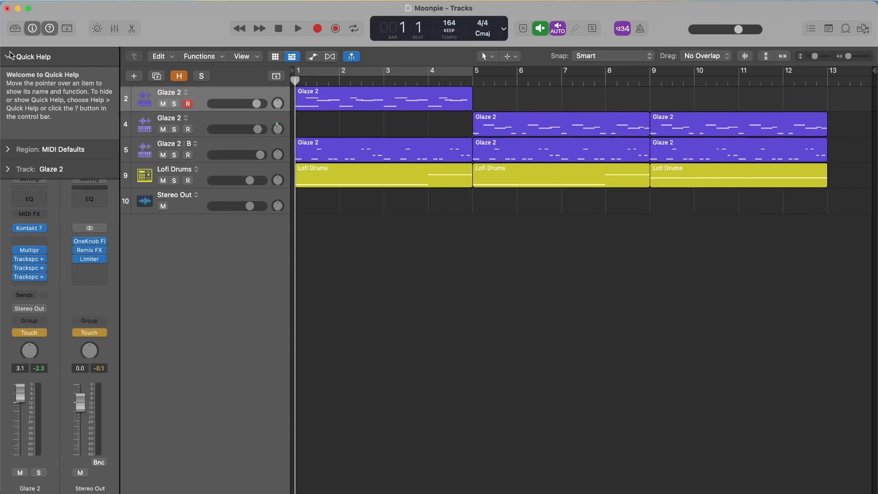
left_click(10, 60)
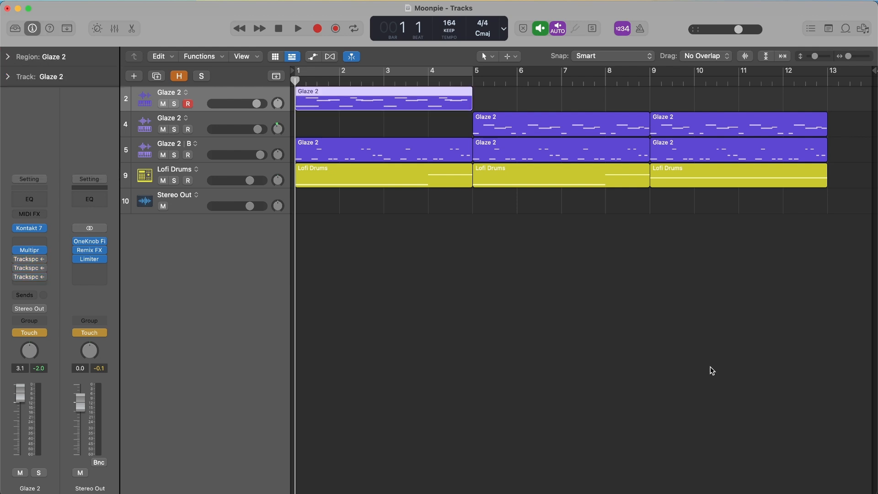
- Check the Glaze 2 instrument on Moonpie's track 2, close it, and deselect the track's region
double_click(229, 90)
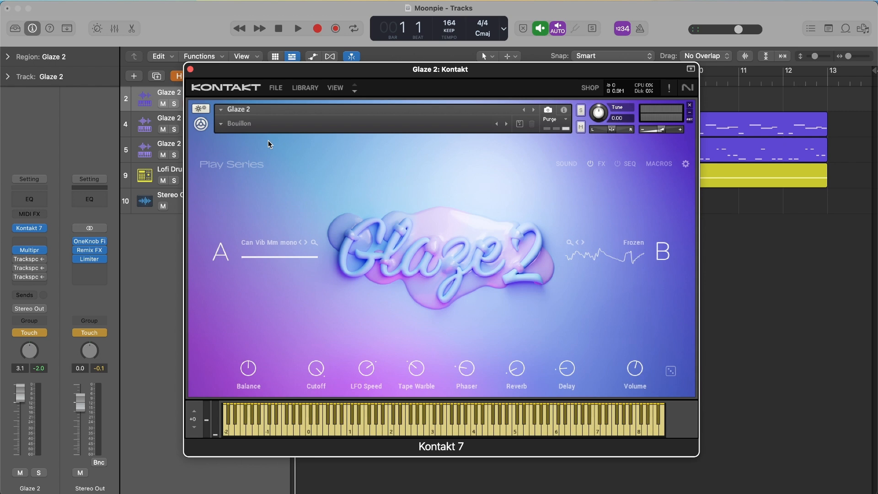
key("super+w")
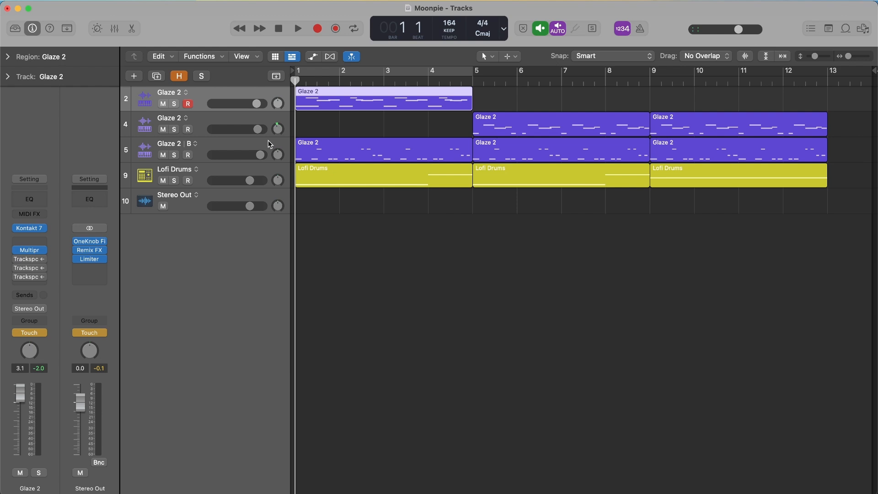
left_click(614, 297)
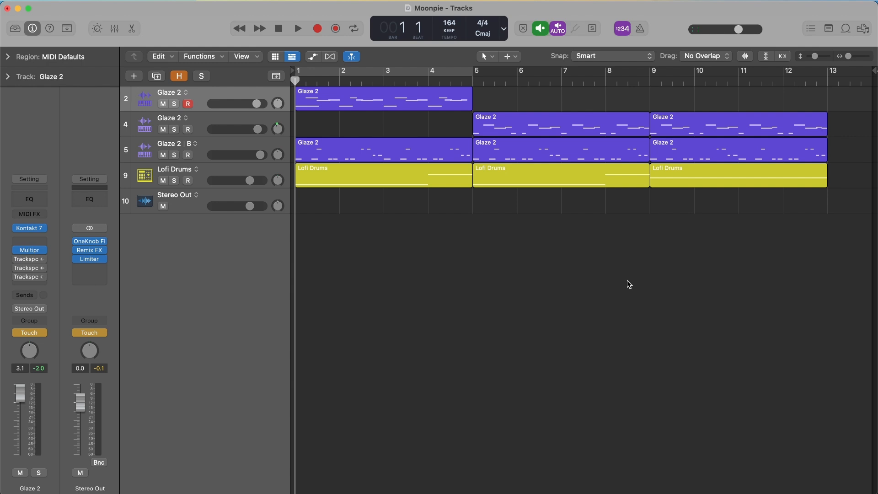
- Inspect the Lofi Drums track's BM-VOID instrument with its plugin header hidden and its window repositioned, then close it
left_click(224, 172)
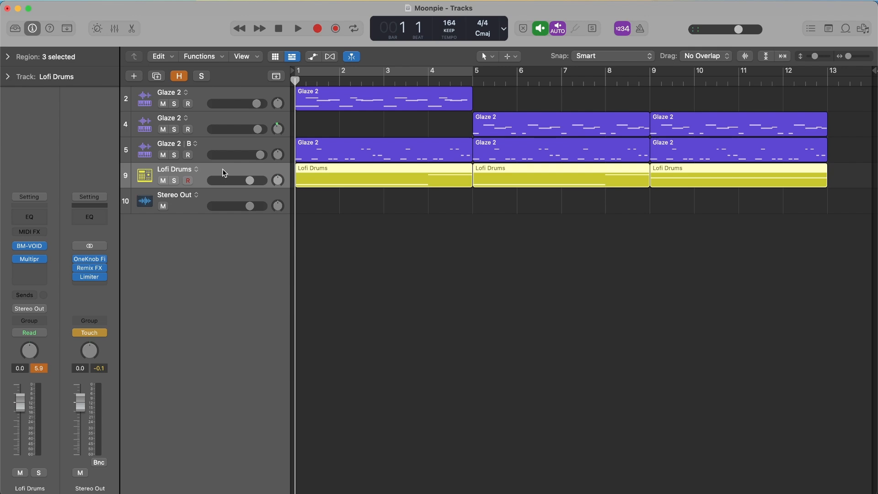
double_click(222, 168)
left_click(777, 141)
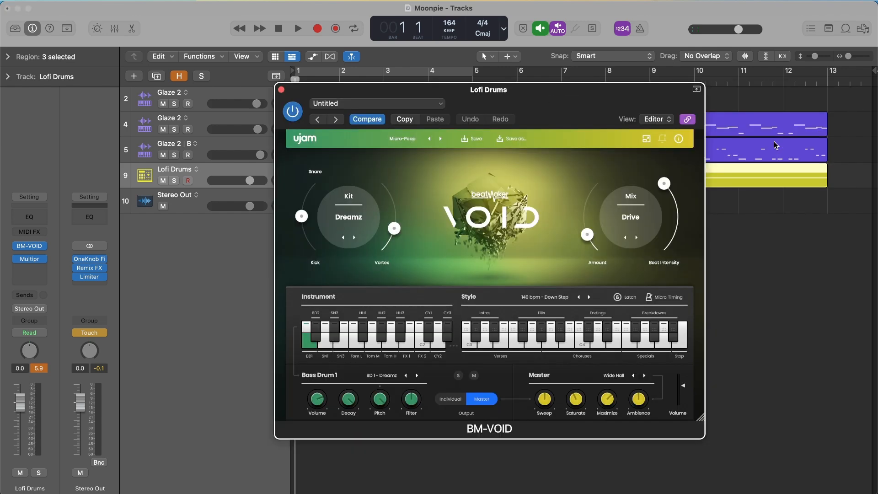
left_click(697, 88)
left_click_drag(608, 89, 587, 84)
key("super+w")
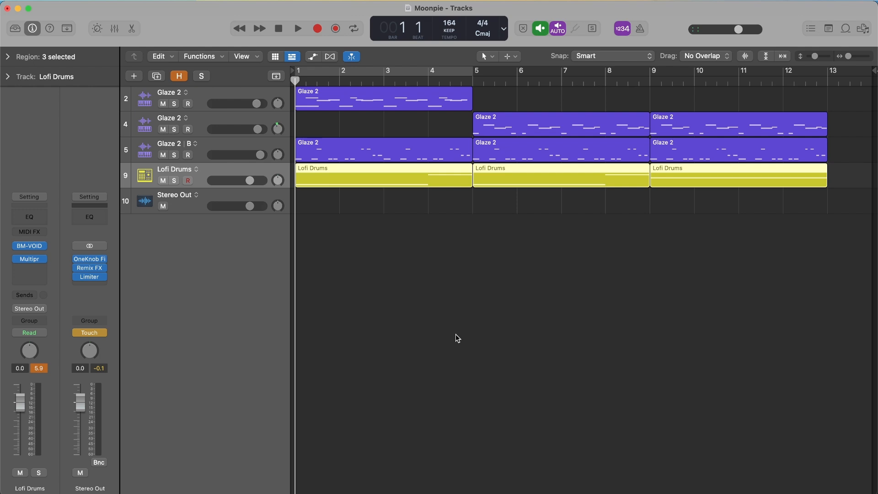
- Open the Glaze 2 instruments on tracks 2 and 4 in turn to view their presets
left_click(228, 97)
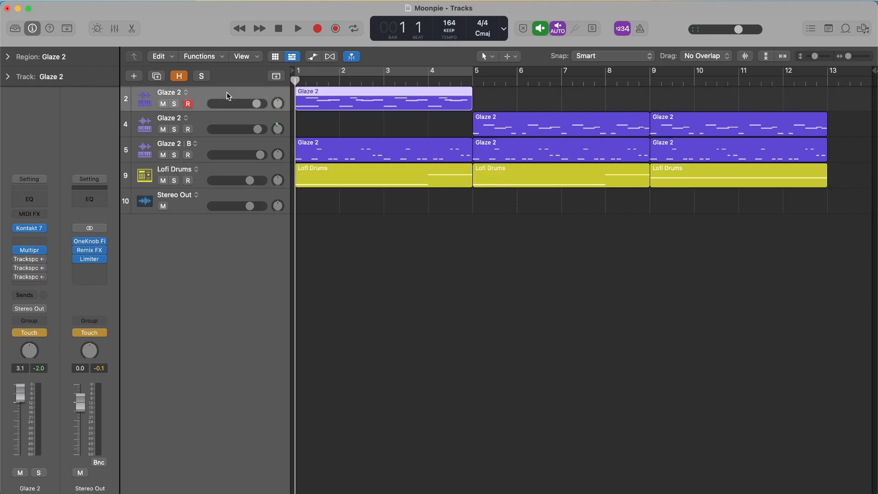
double_click(229, 96)
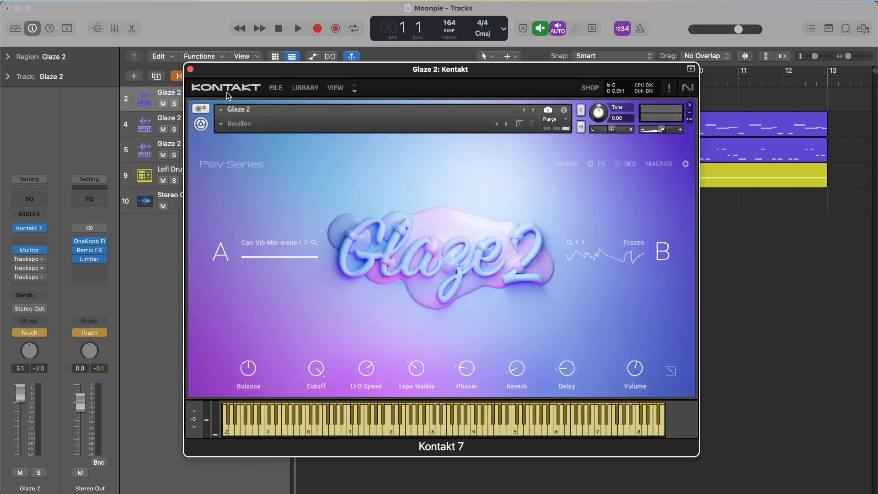
key("super+w")
left_click(218, 121)
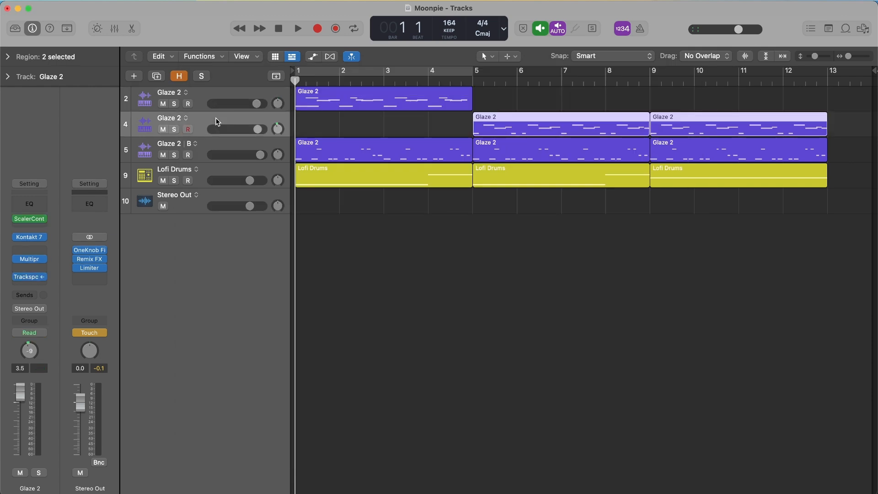
double_click(218, 121)
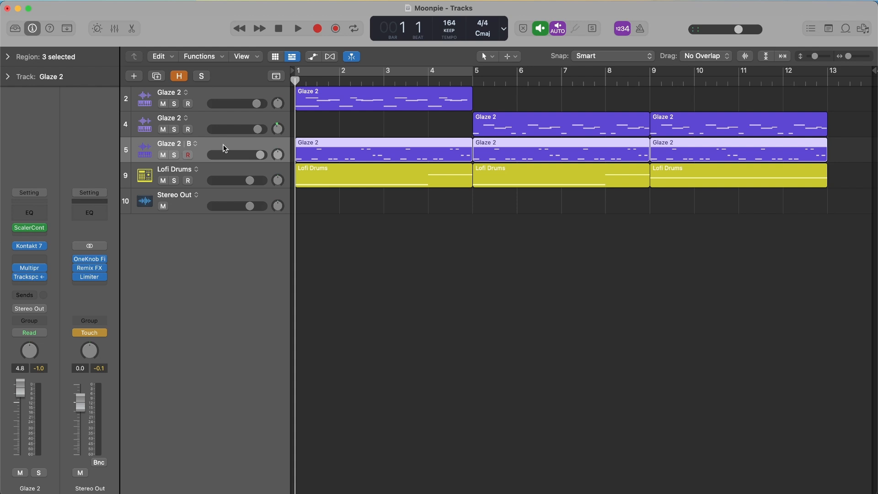
- Open track 5's Glaze 2 instrument, view the Bass category of its preset list, and close the instrument
double_click(224, 149)
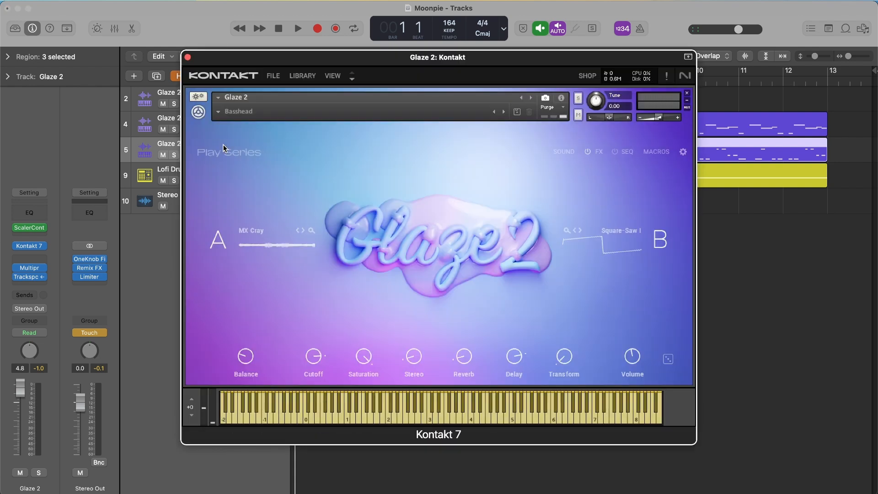
left_click(218, 112)
mouse_move(230, 123)
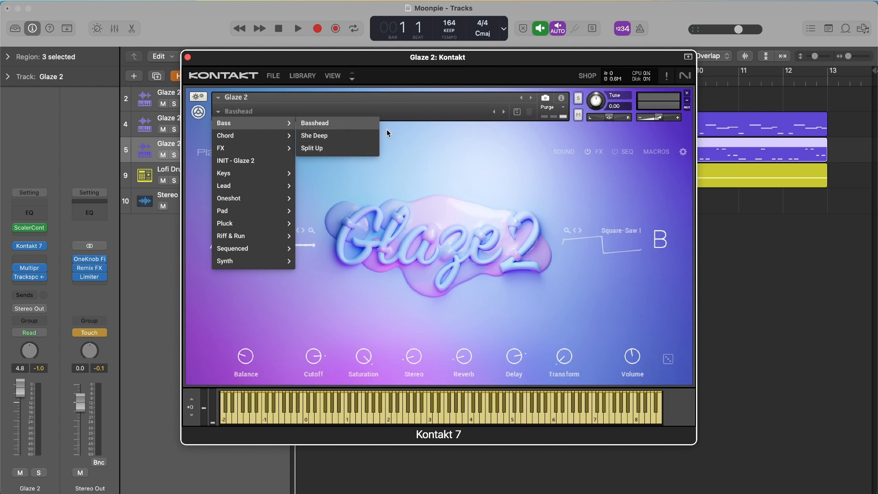
left_click(405, 135)
key("super+w")
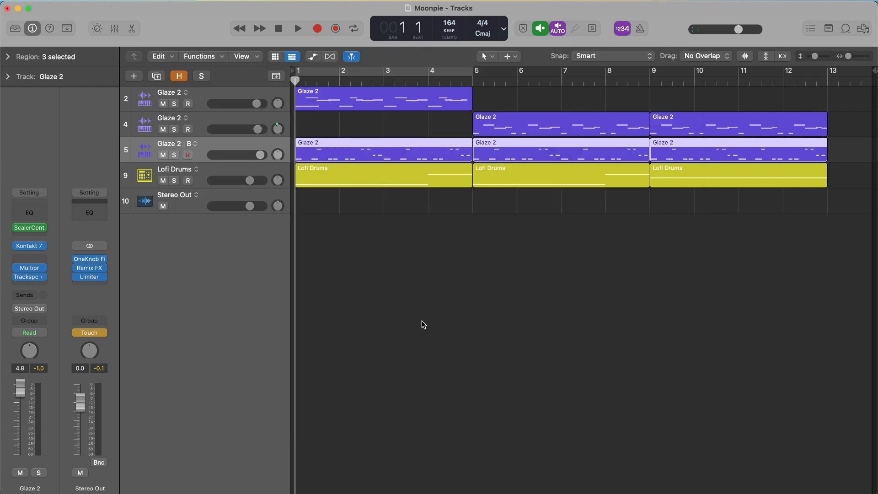
- Play the Moonpie arrangement from the start, and replay the passage from bar 3 to bar 5
key("space")
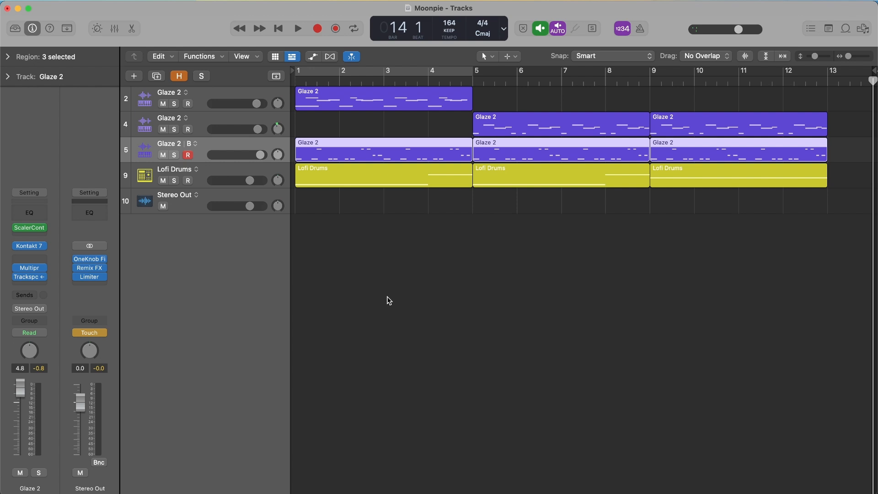
left_click(383, 81)
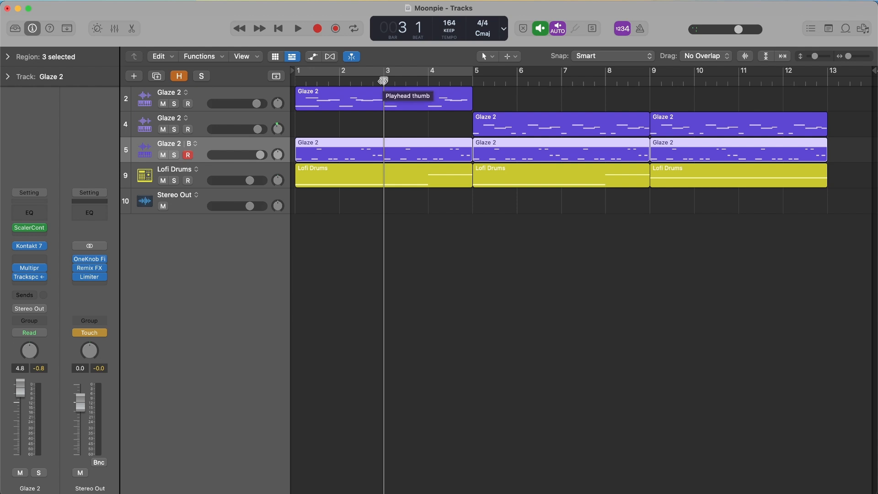
key("space")
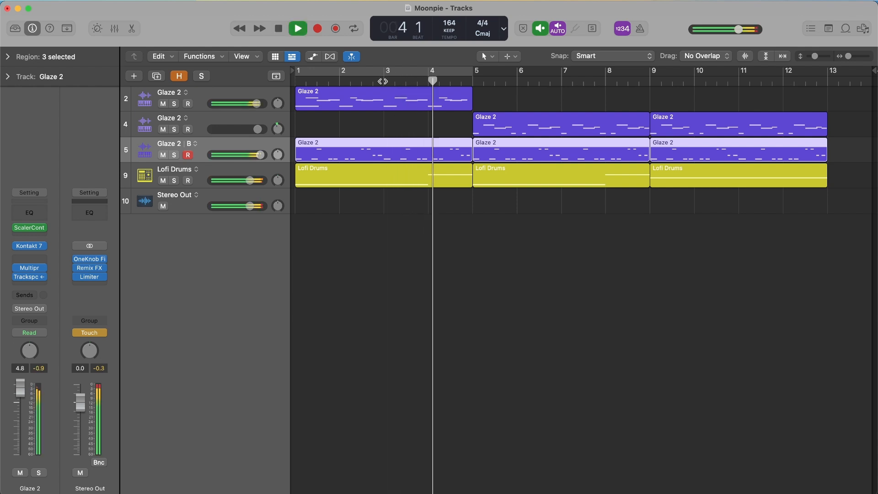
key("space")
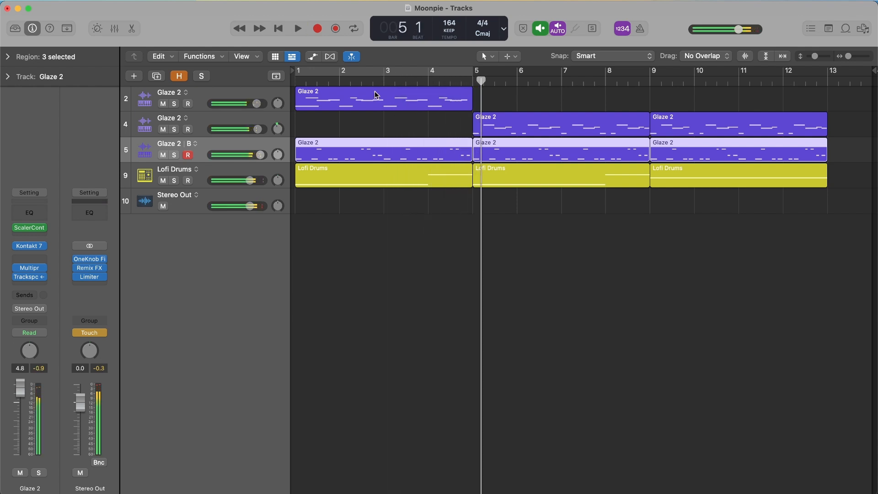
- Inspect the Stereo Out's Remix FX with its header hidden during playback from the start, and hide the plug-in window
left_click(93, 269)
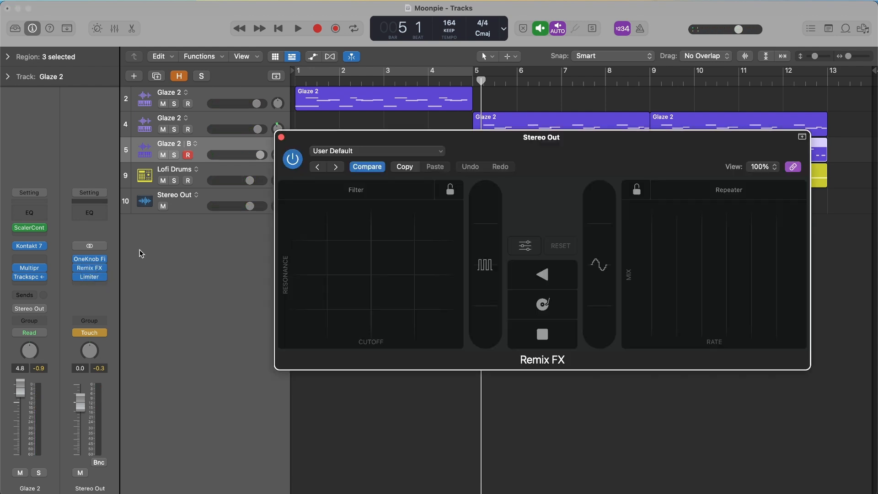
left_click(803, 137)
left_click_drag(693, 137, 599, 114)
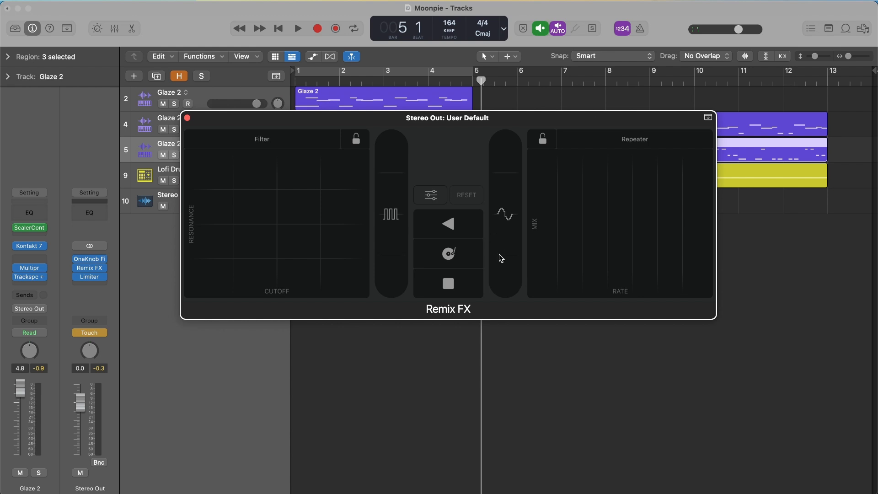
key("Return")
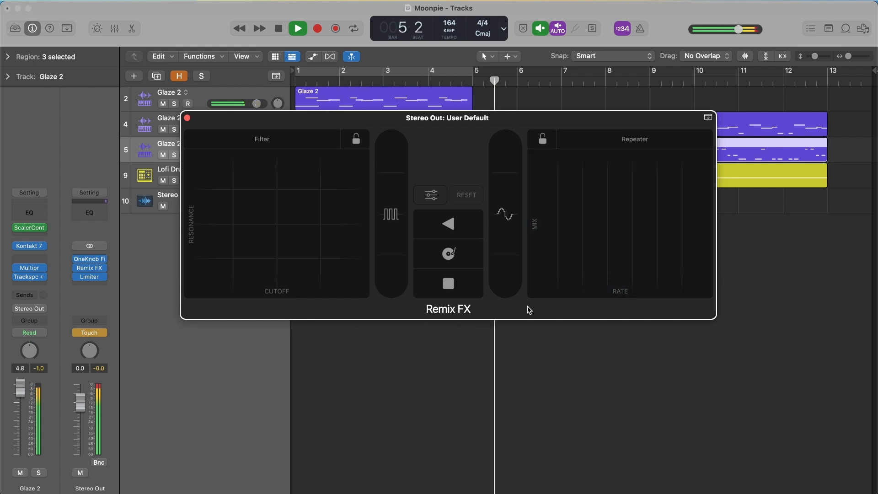
key("space")
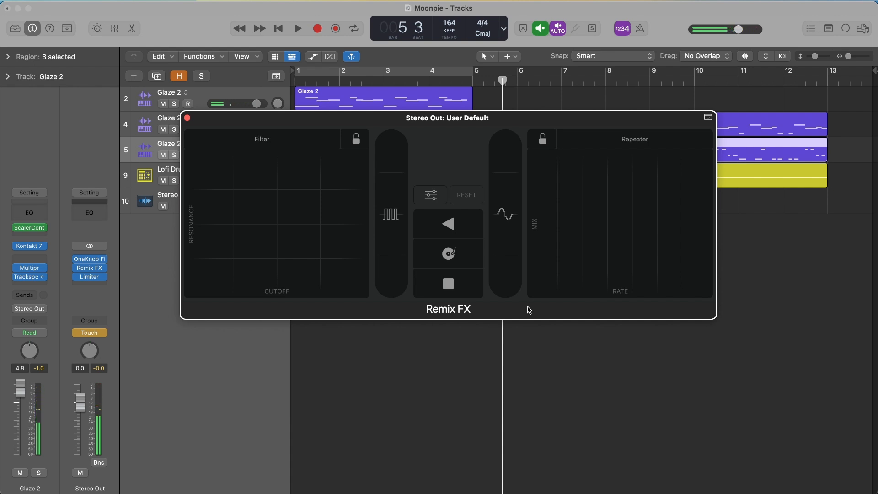
key("v")
key("v")
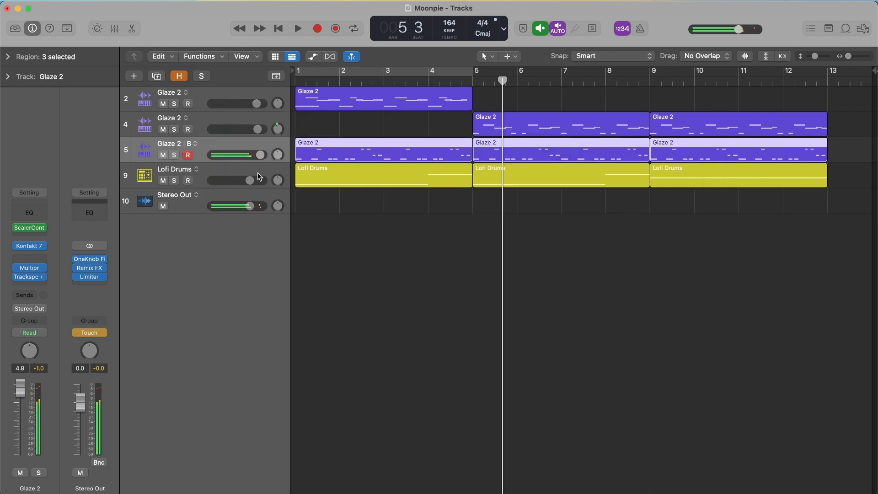
- Show track automation and review the Stereo Out's automation parameter list, leaving Gater On/Off selected
left_click(254, 199)
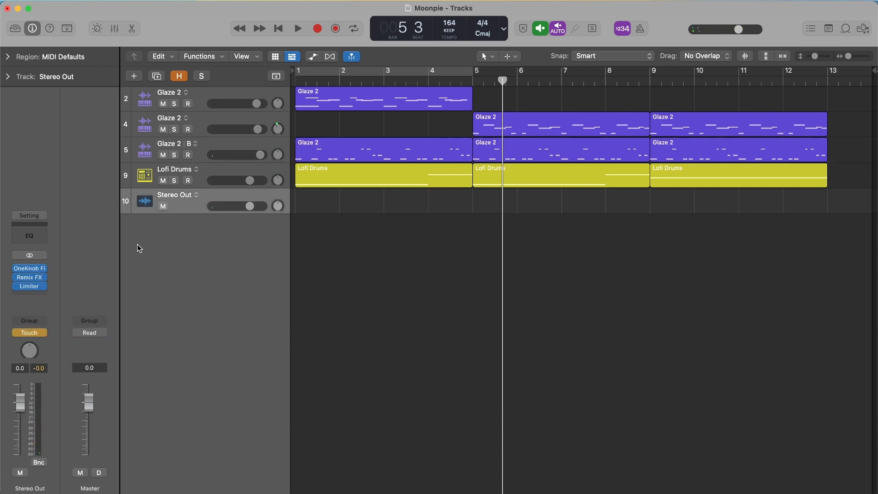
key("a")
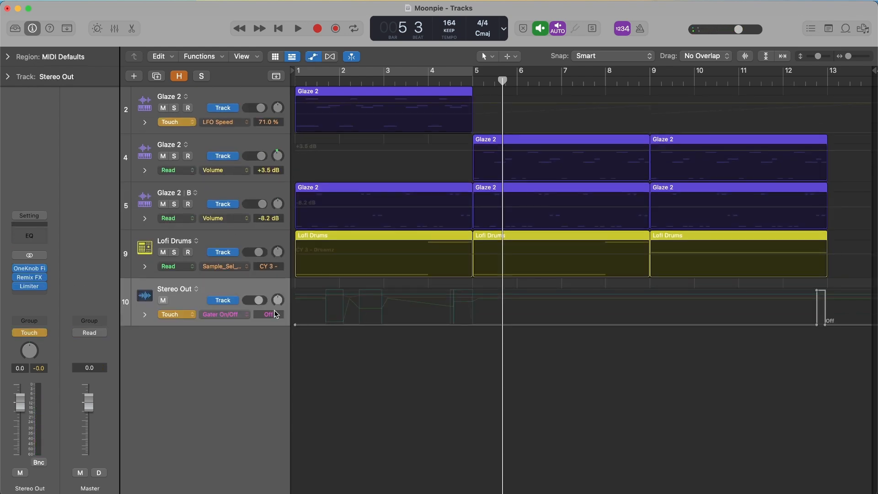
left_click(240, 314)
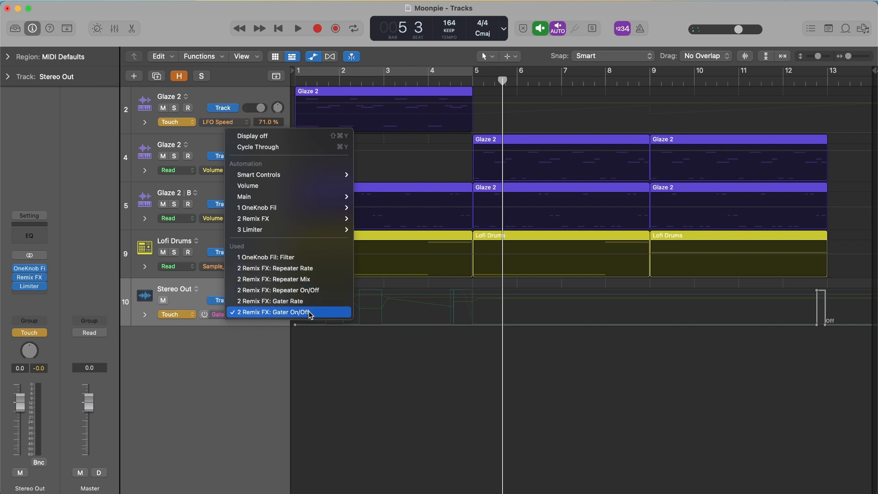
left_click(366, 348)
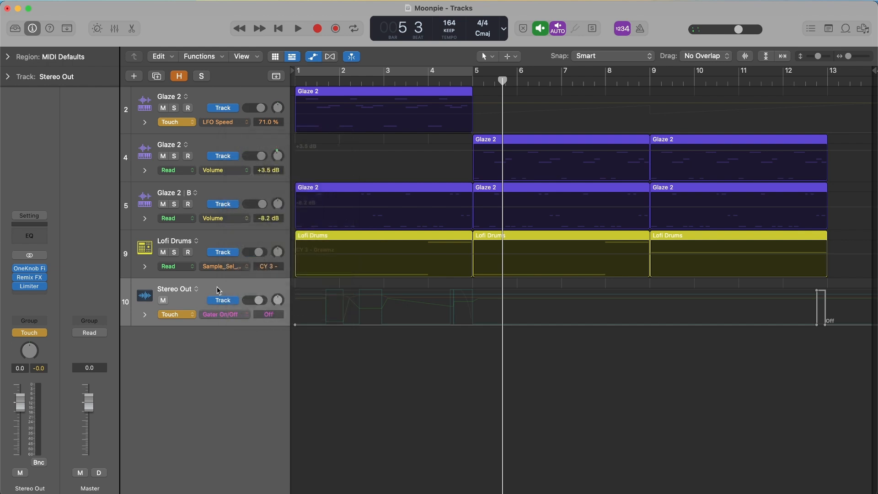
- Reopen the Stereo Out's Remix FX, reposition its window, and bring up the Repeater On/Off automation lane
left_click(29, 277)
left_click_drag(575, 166, 432, 143)
left_click_drag(462, 290, 545, 231)
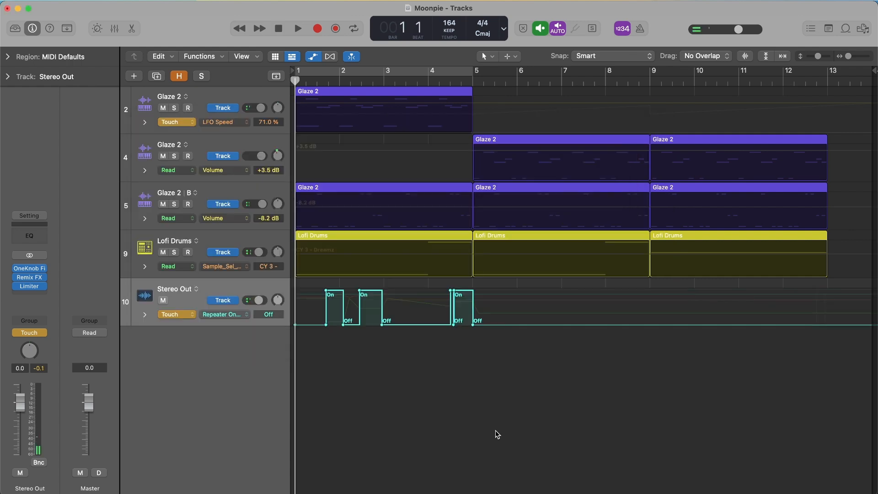
- Play the arrangement from the start to bar 5 through the Repeater automation, and hide the automation lanes
key("space")
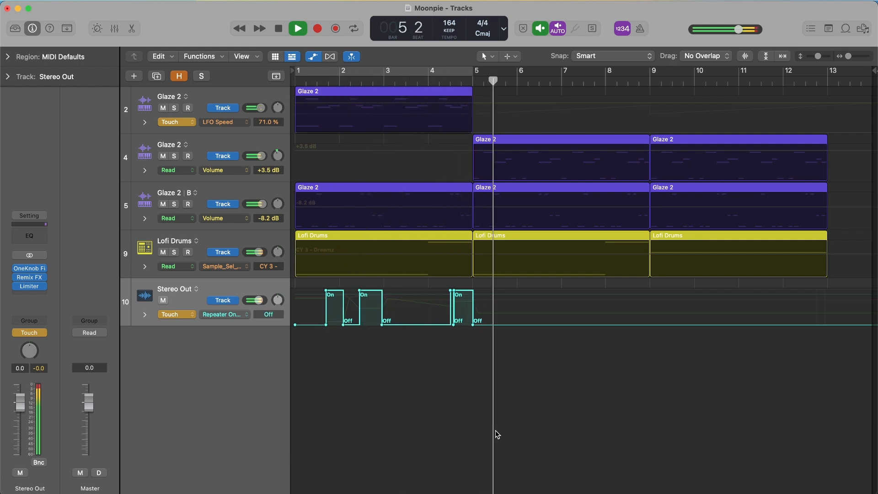
key("space")
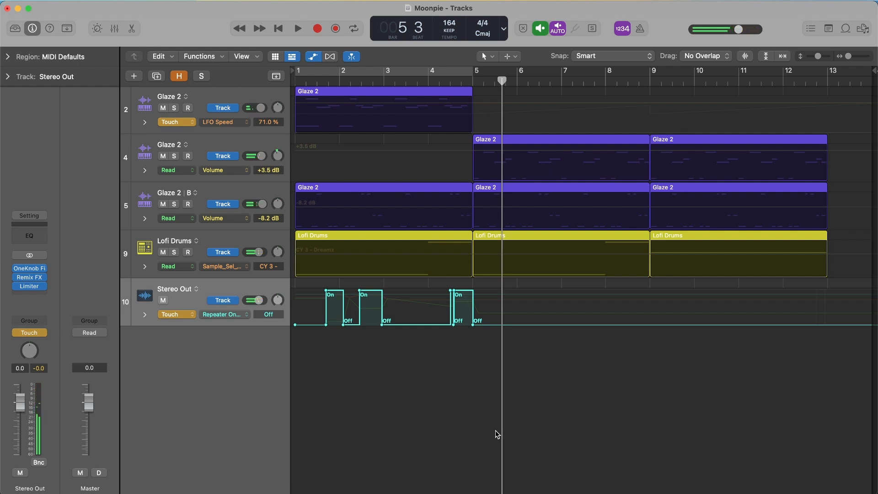
key("a")
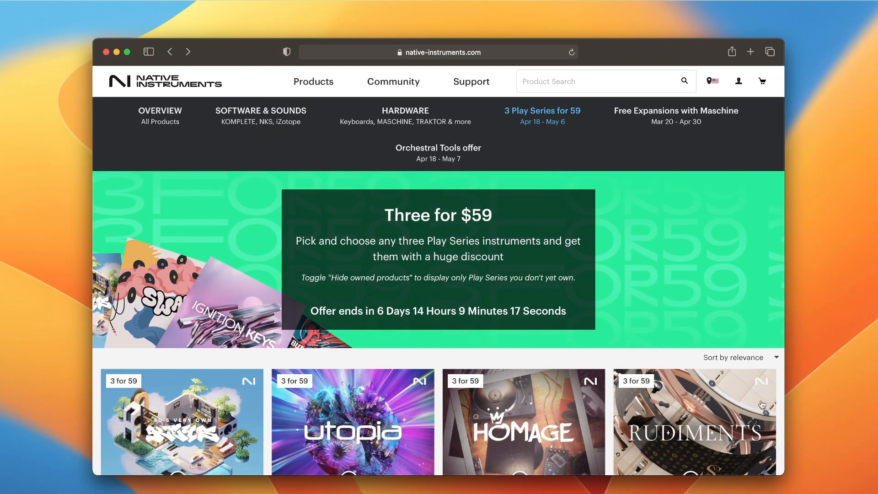
- Browse the Three for $59 Play Series offer on the Native Instruments website
scroll(778, 409, "down", 10)
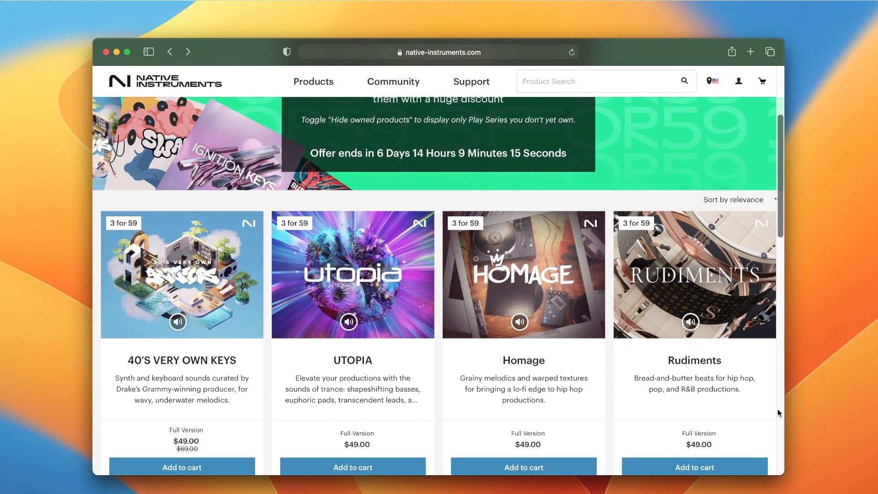
scroll(777, 409, "down", 10)
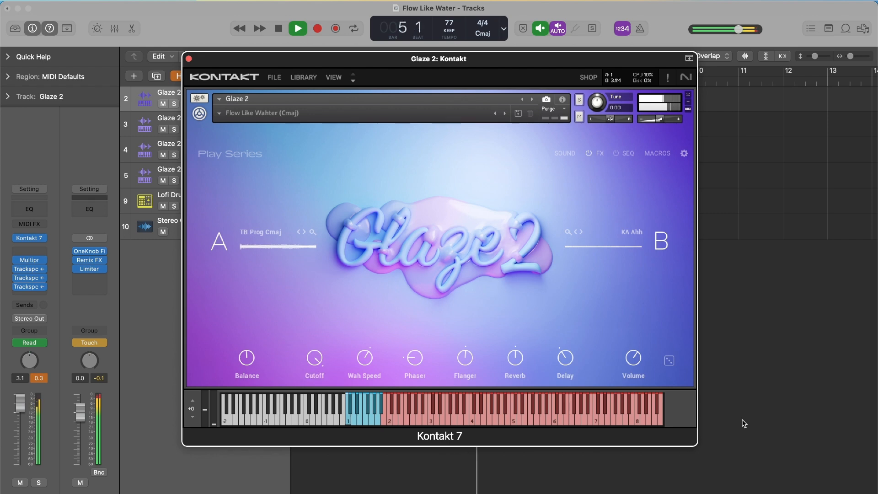
- View the Glaze 2 presets on tracks 3 and 4 of Flow Like Water during playback, and stop at bar 10
key("Down")
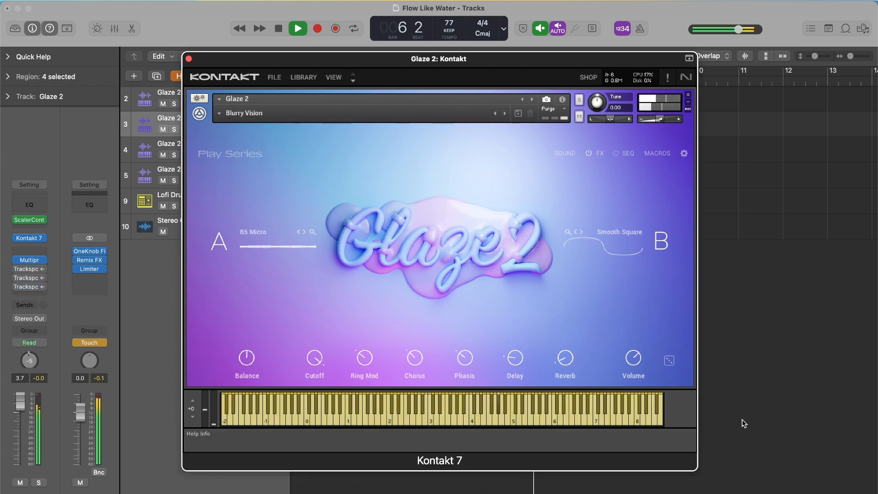
key("Down")
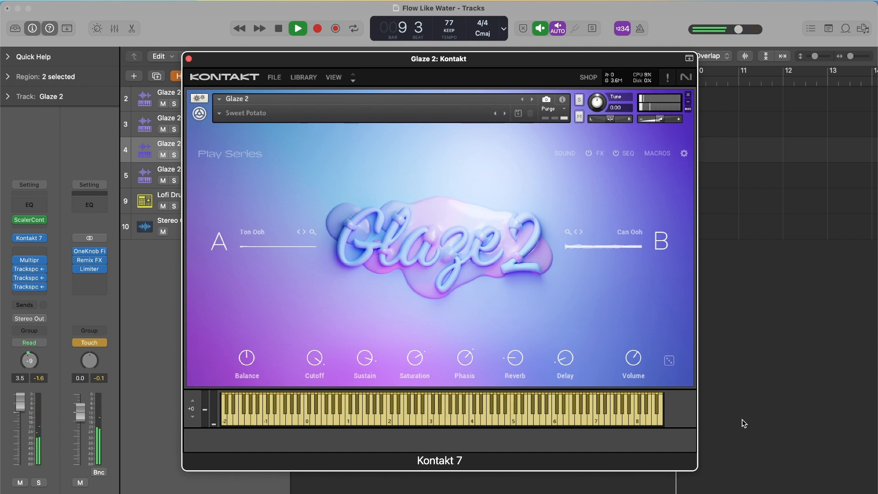
key("space")
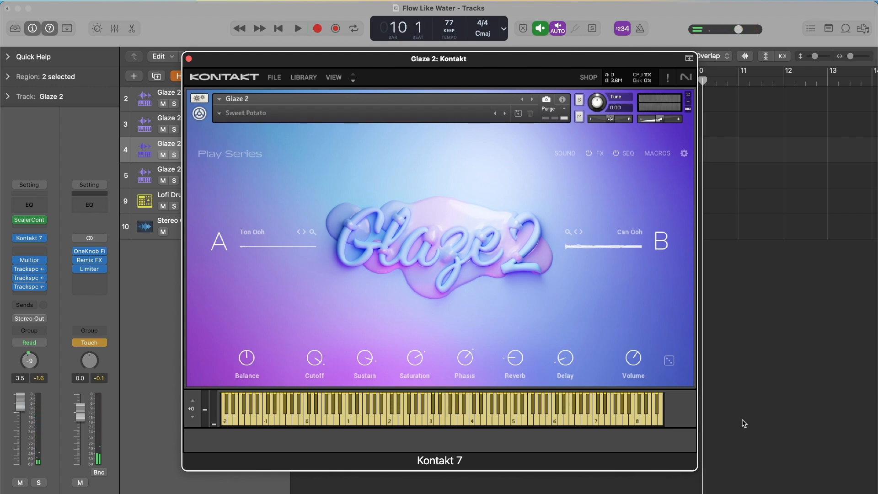